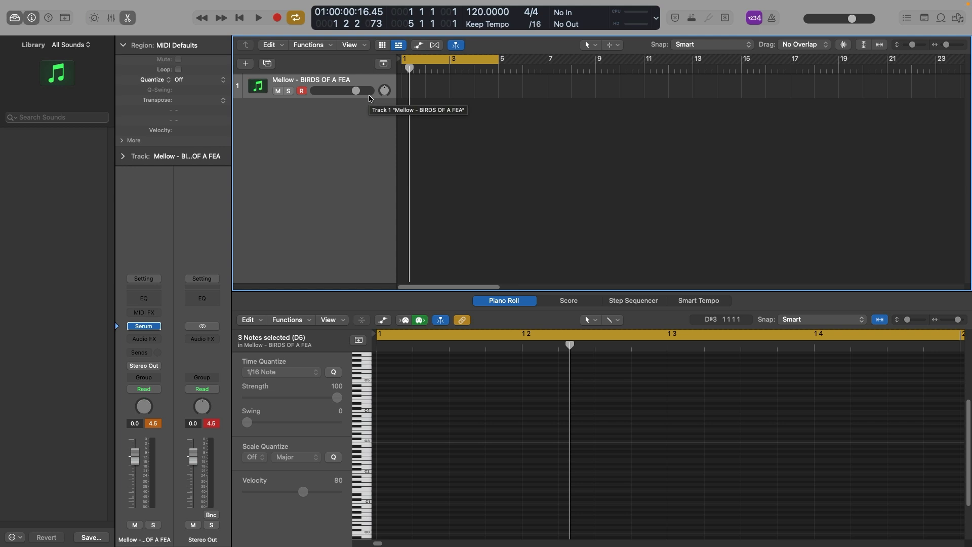
Step: Record a four-bar MIDI chord part on the "Mellow - BIRDS OF A FEA" track
key(r)
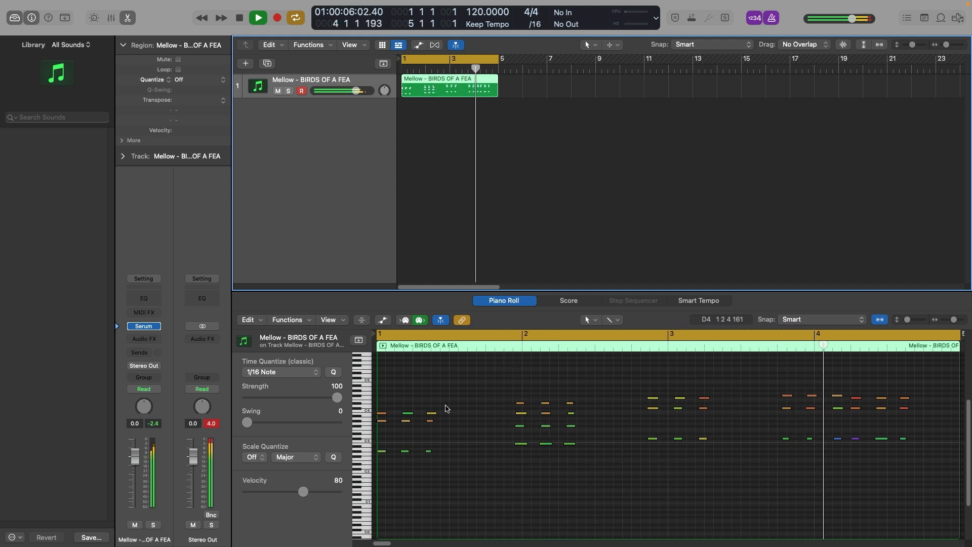
key(space)
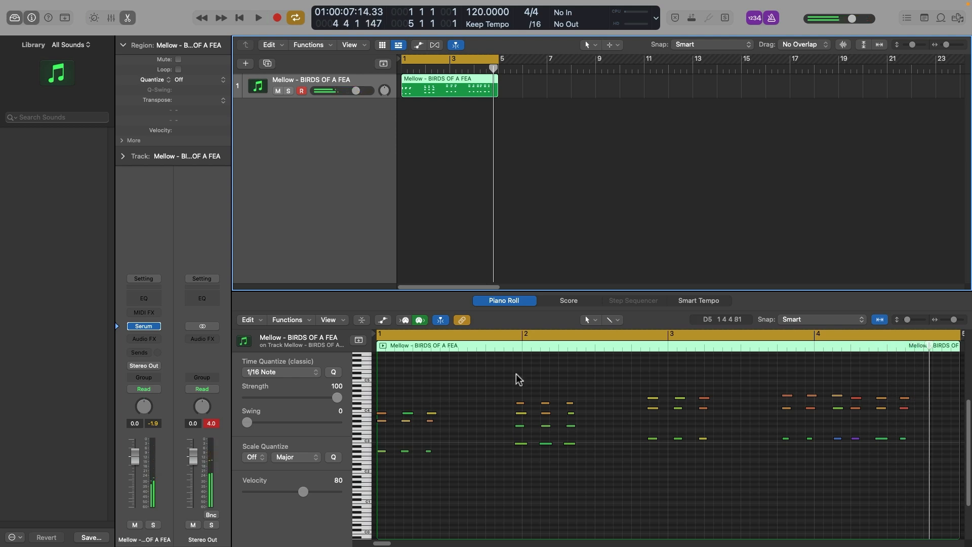
Step: Shift the late-bar chord groups to start on bars 2, 3 and 4, and play the region back
drag(515, 374, 588, 471)
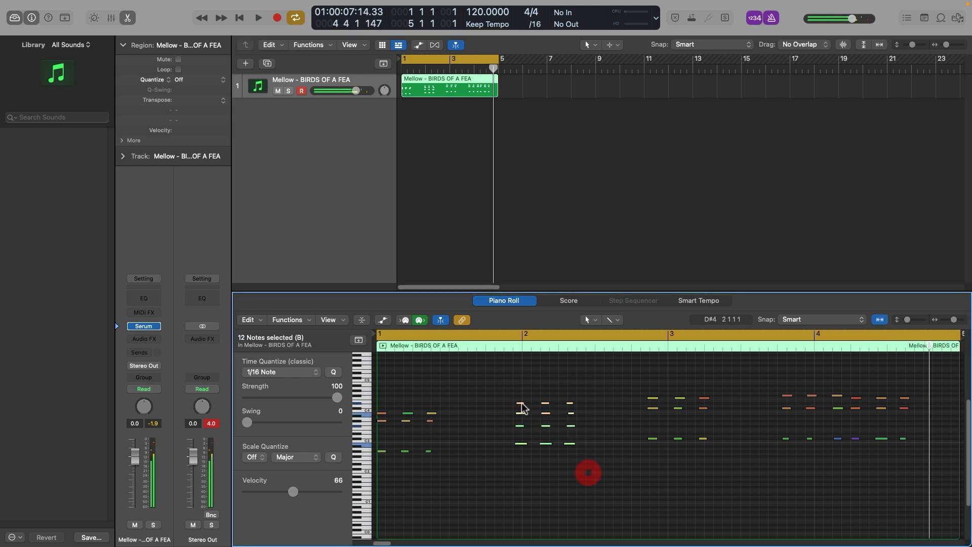
drag(521, 402, 526, 403)
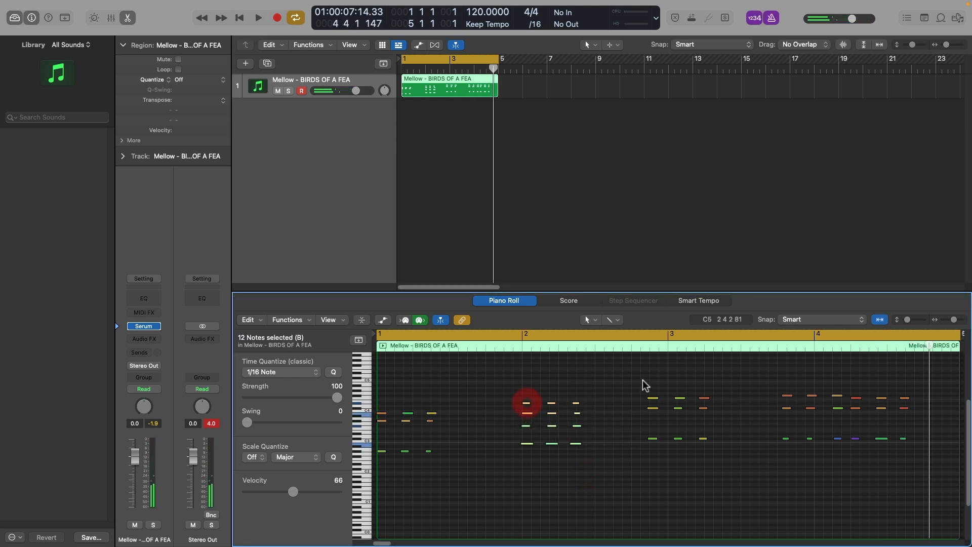
drag(642, 381, 738, 449)
drag(652, 402, 673, 401)
drag(776, 391, 948, 472)
drag(778, 398, 813, 399)
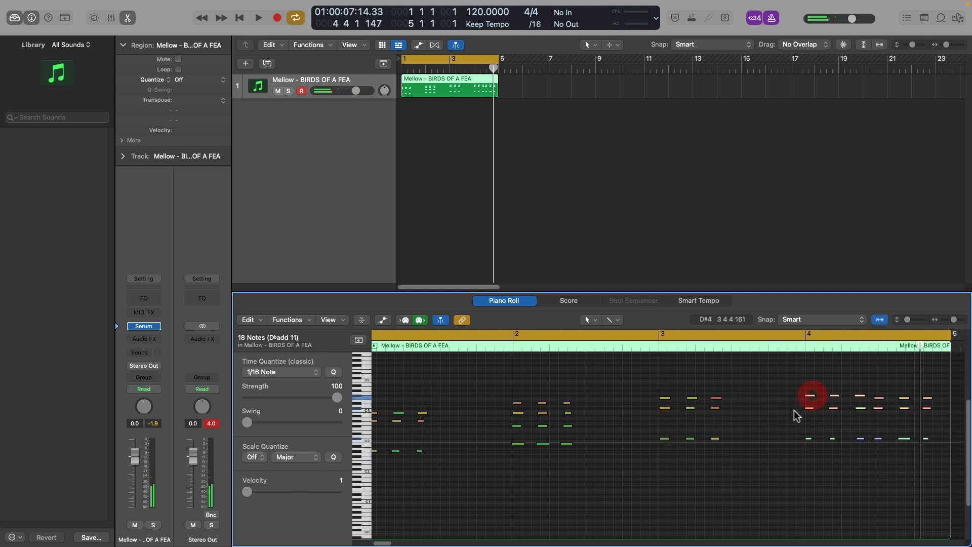
key(space)
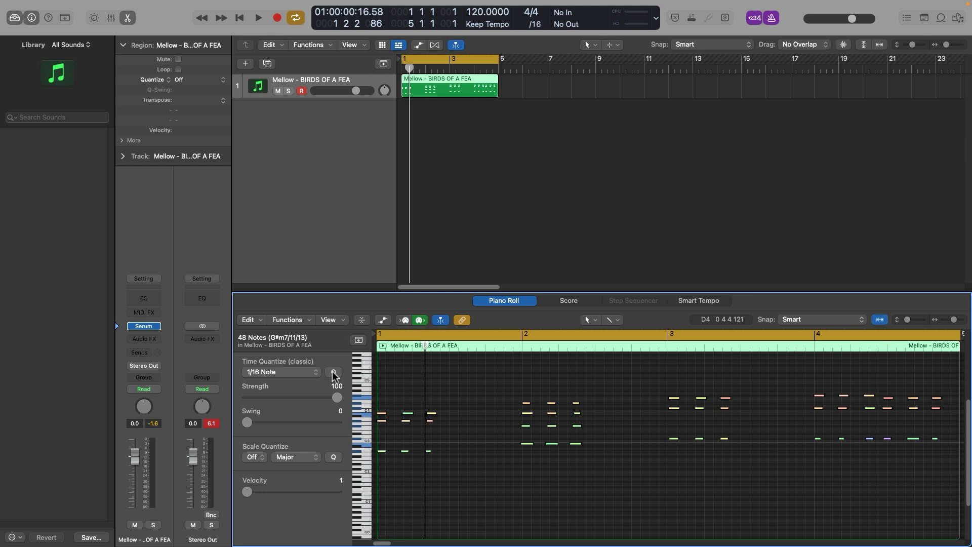
Step: Quantize all the recorded notes to 1/16 Note and play the region back
click(307, 374)
click(408, 393)
click(308, 373)
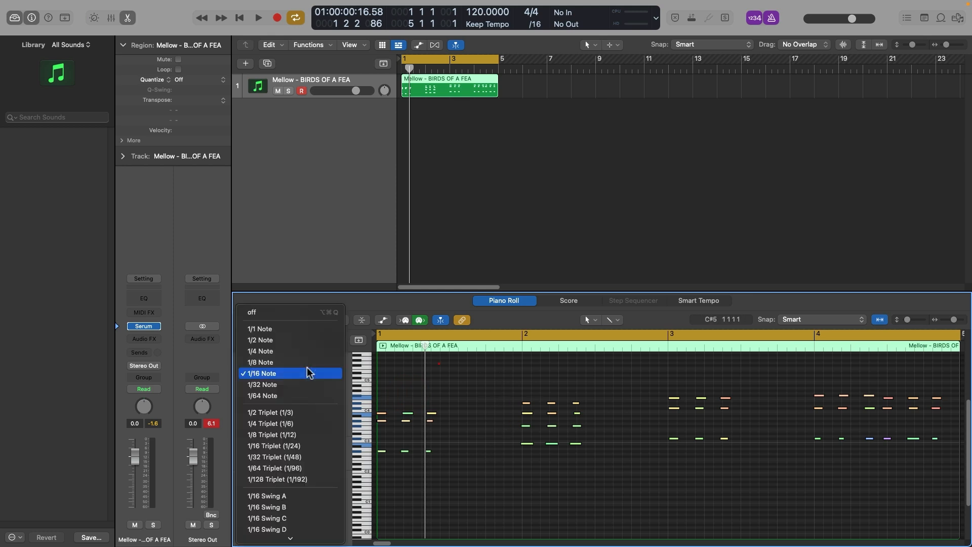
click(415, 376)
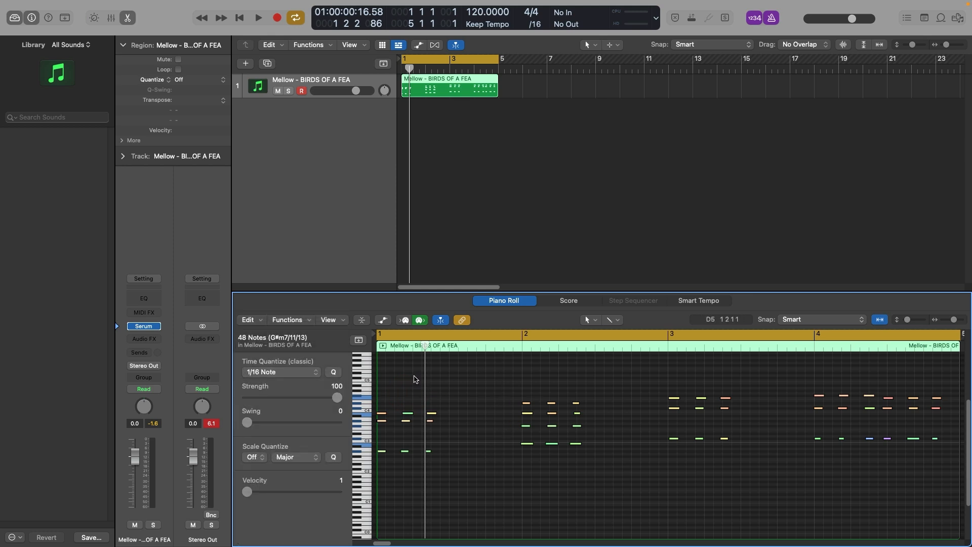
click(337, 372)
key(space)
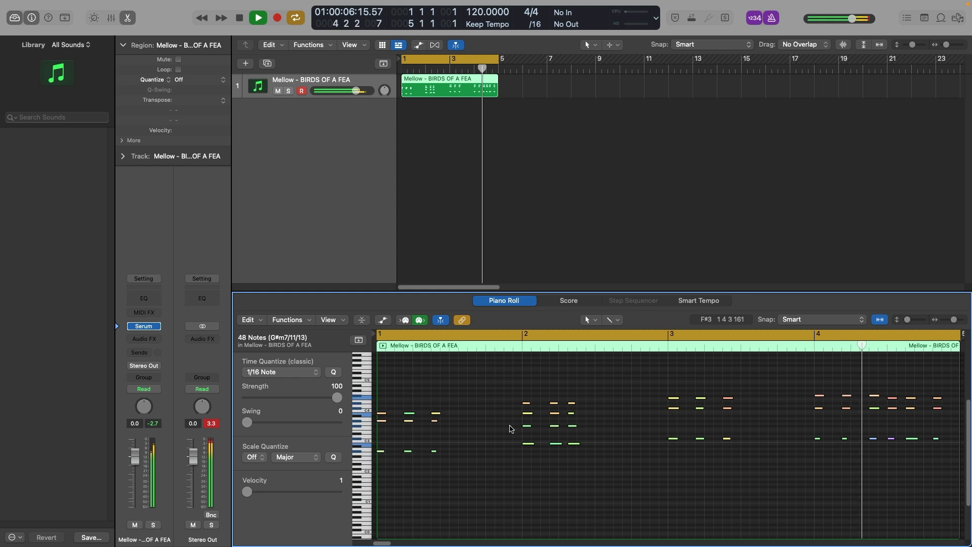
key(space)
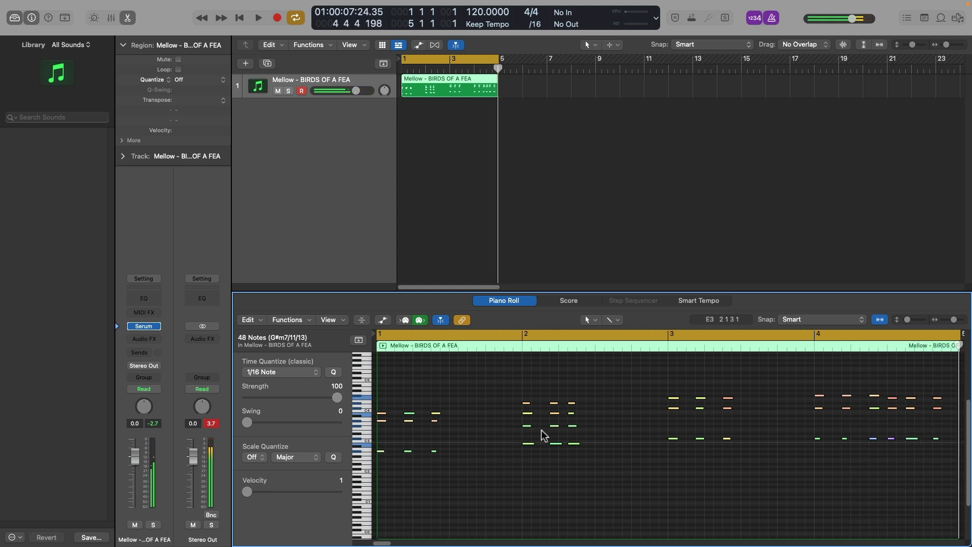
Step: Move the last chord in bar 2 a sixteenth note later and listen to the result
click(576, 390)
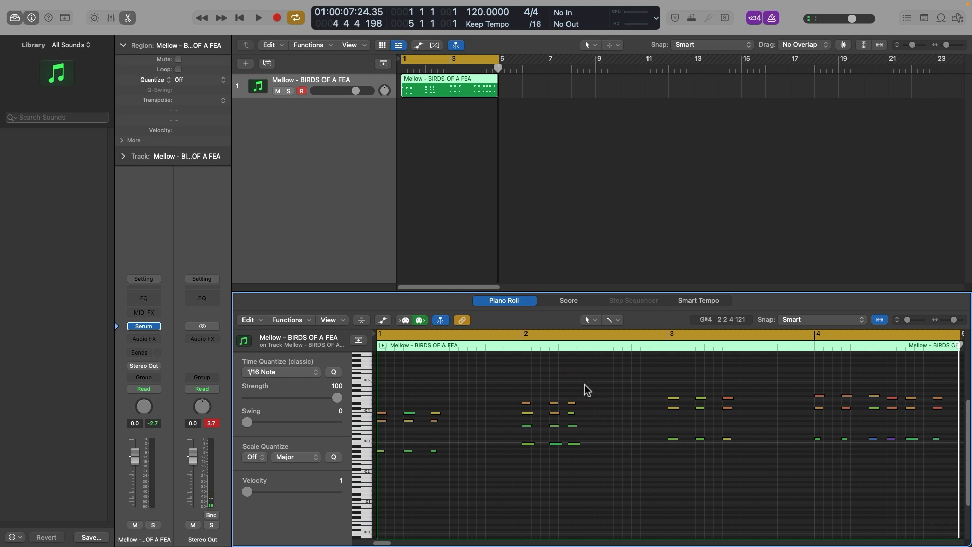
drag(572, 391, 585, 445)
key(space)
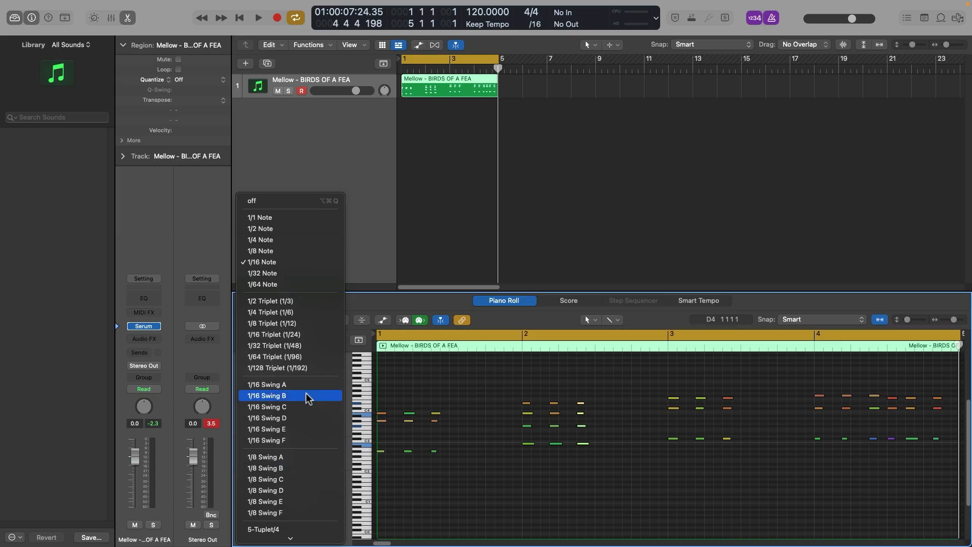
Step: Quantize all the notes to 1/16 Swing B and play the region back
click(304, 396)
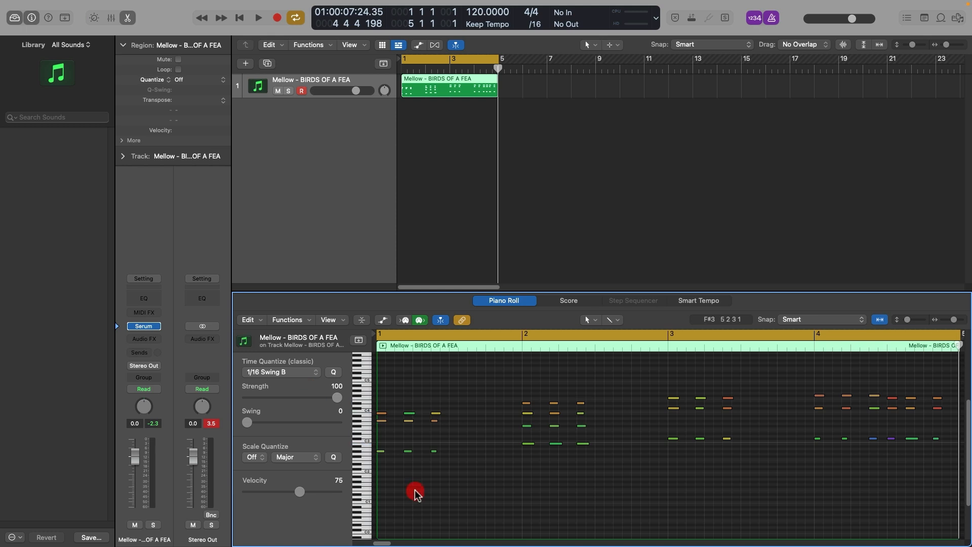
key(super+a)
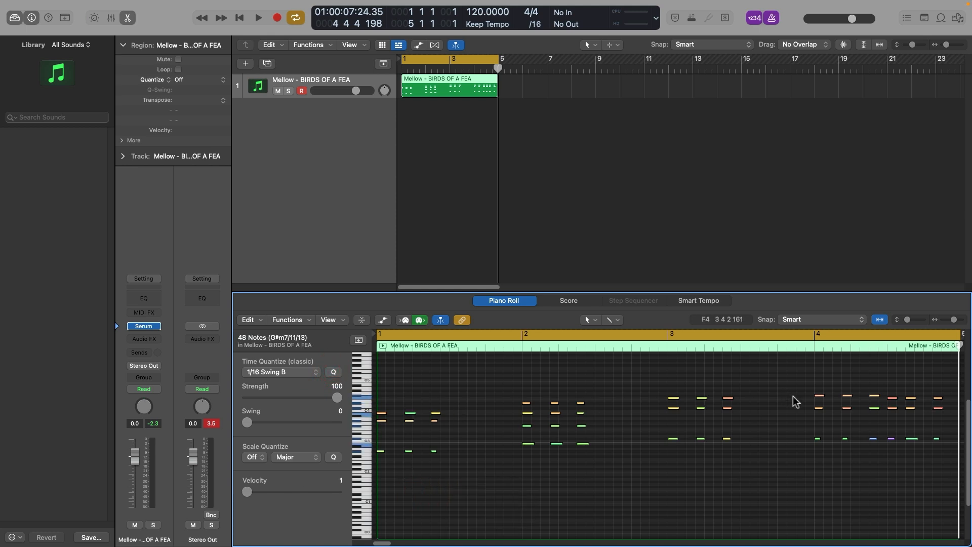
key(space)
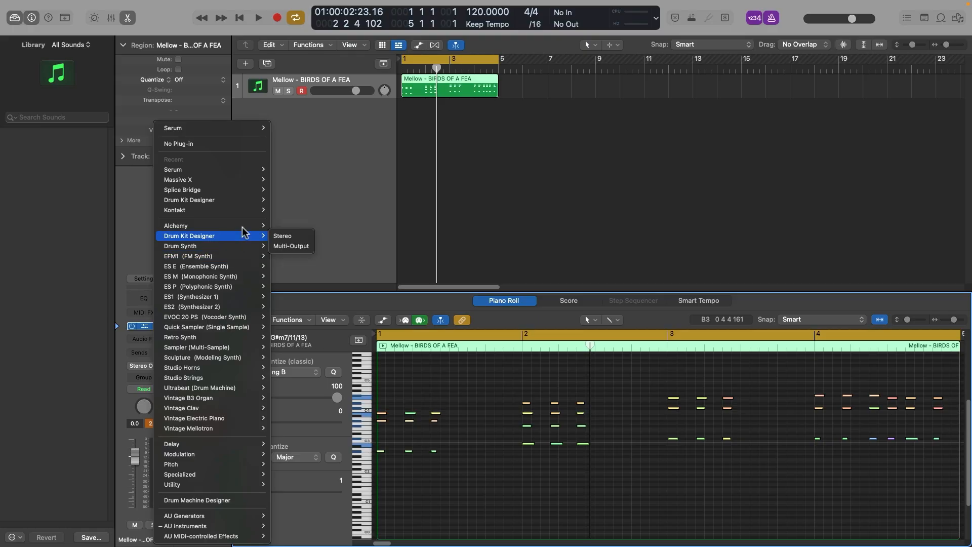
Step: Replace the track's Serum instrument with Retro Synth and audition the chords with its Analog oscillator
mouse_move(244, 228)
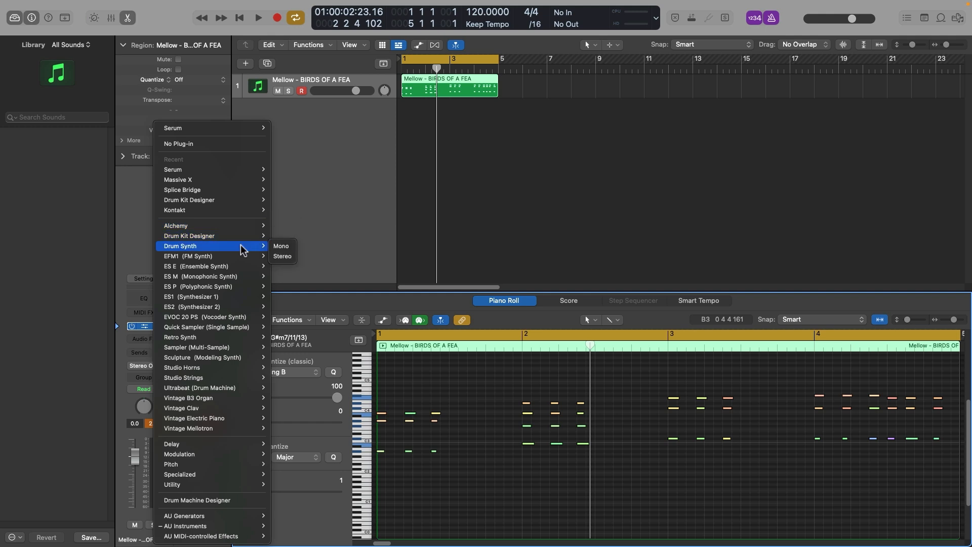
mouse_move(239, 257)
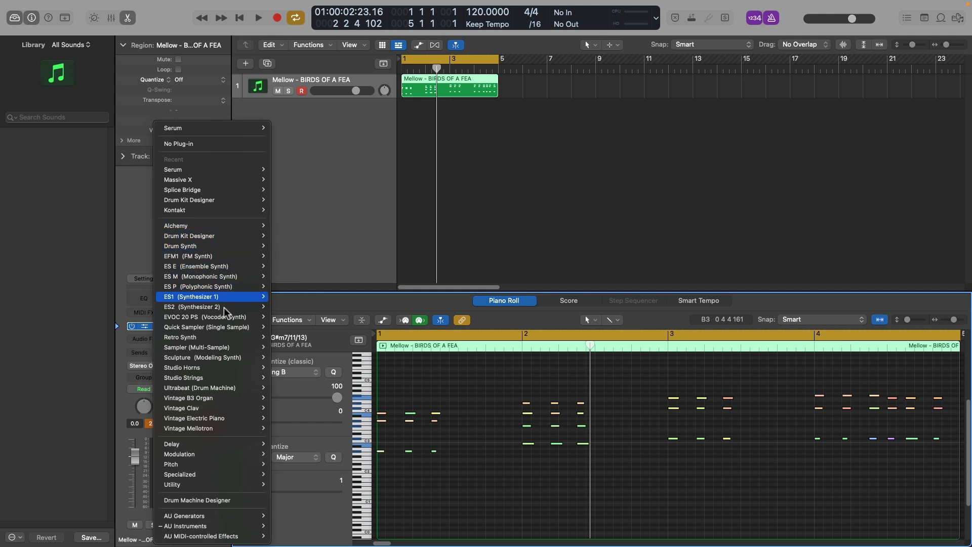
mouse_move(211, 338)
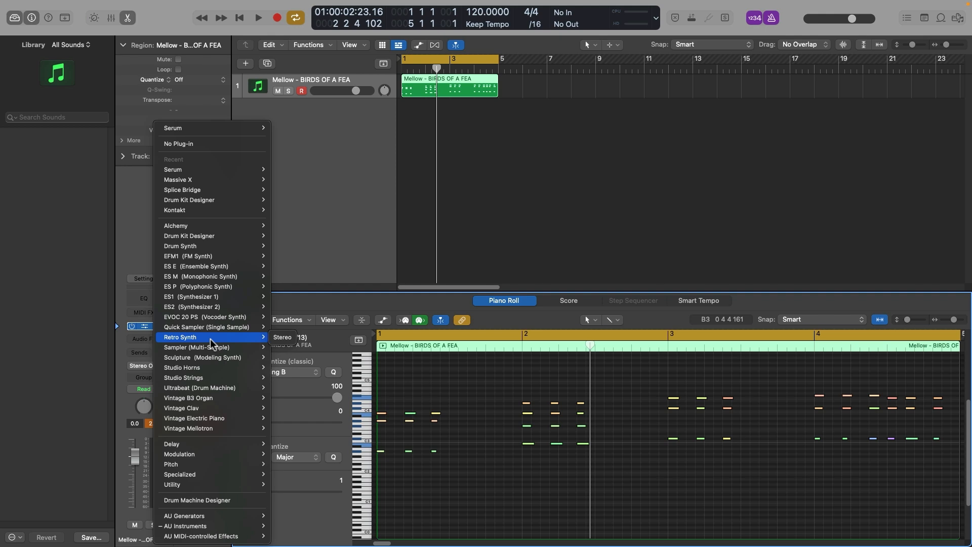
click(211, 339)
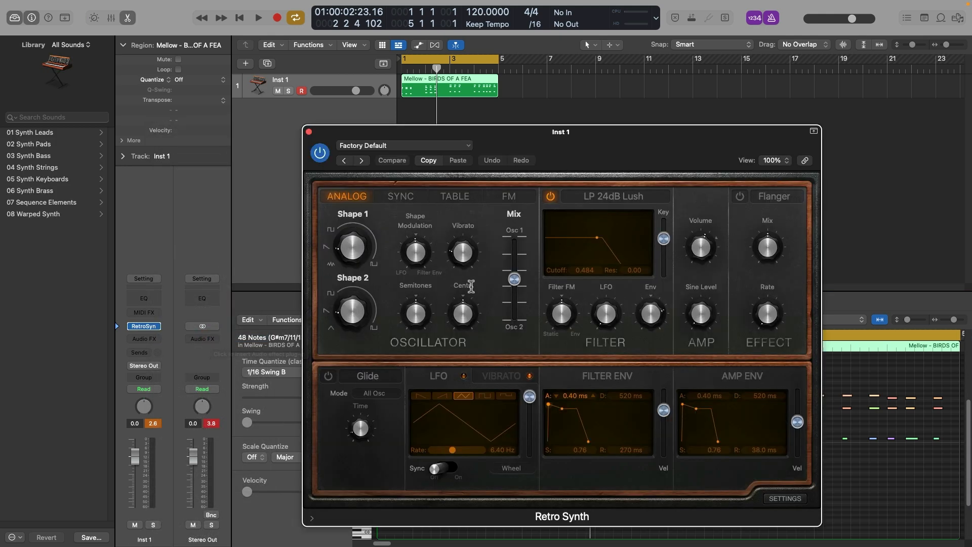
key(space)
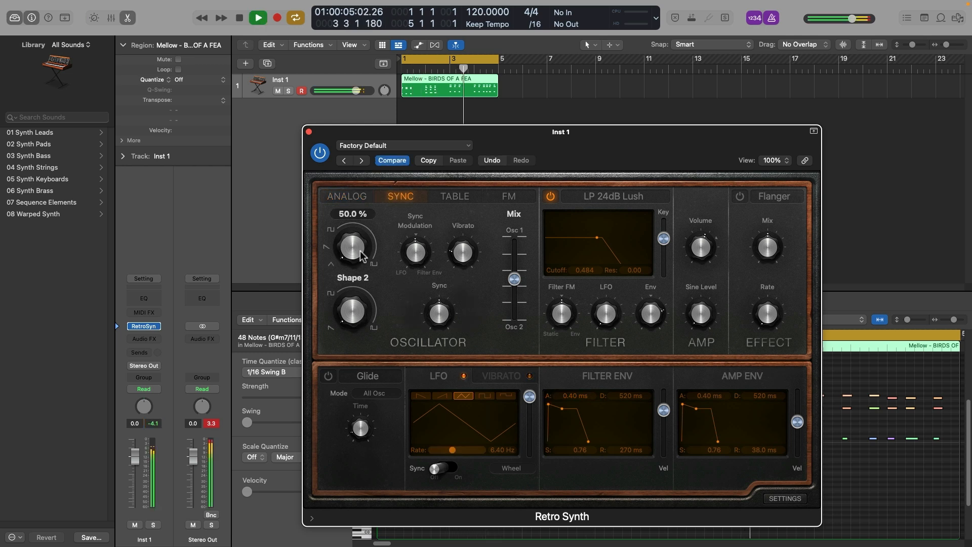
click(360, 246)
click(361, 194)
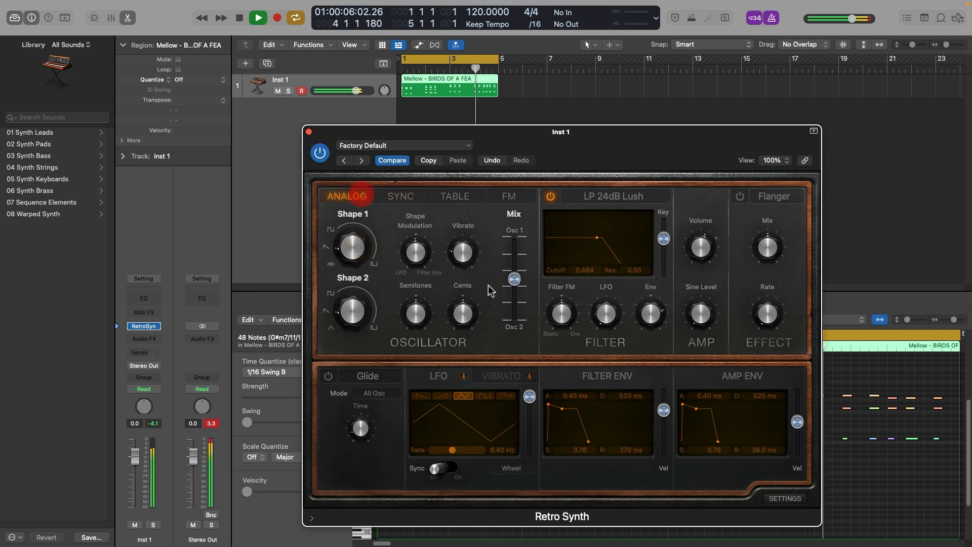
key(space)
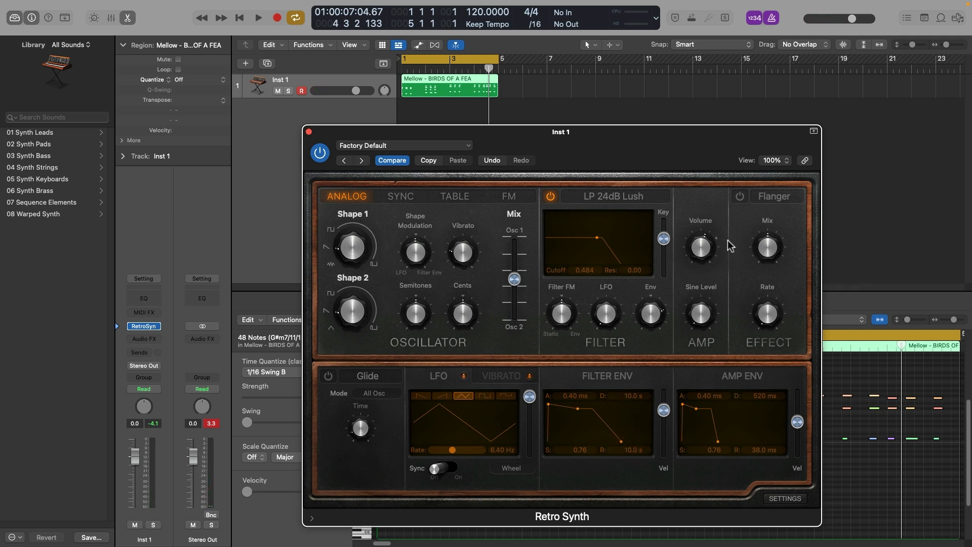
Step: Turn on Retro Synth's Flanger effect and Glide while playing the chords
click(740, 196)
key(space)
click(328, 376)
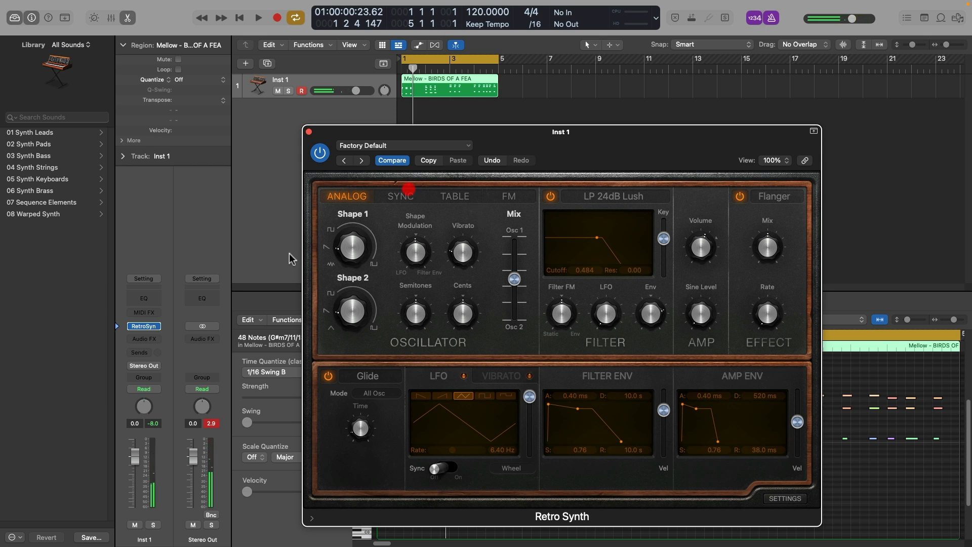
Step: Browse the Retro Synth preset categories, including Synth Pads and Synth Keyboards
click(400, 147)
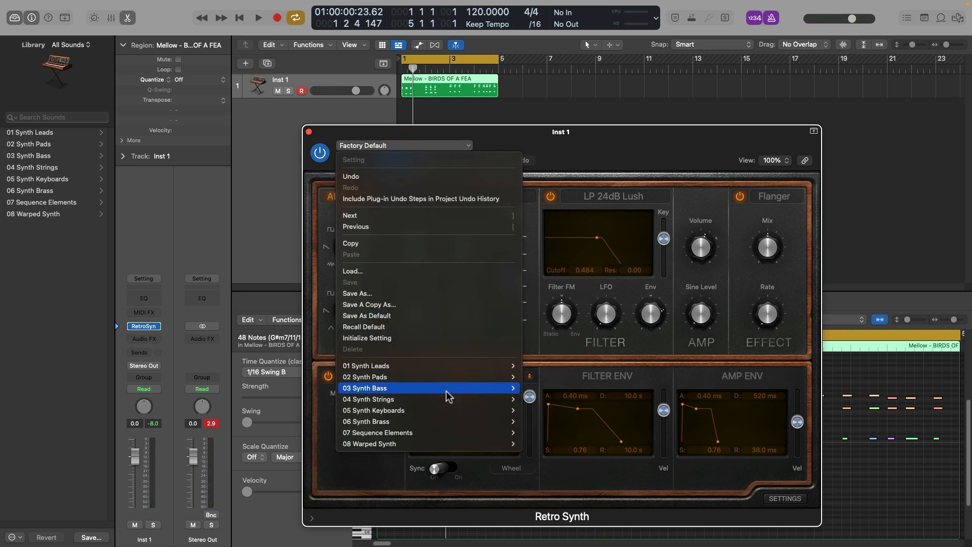
mouse_move(450, 376)
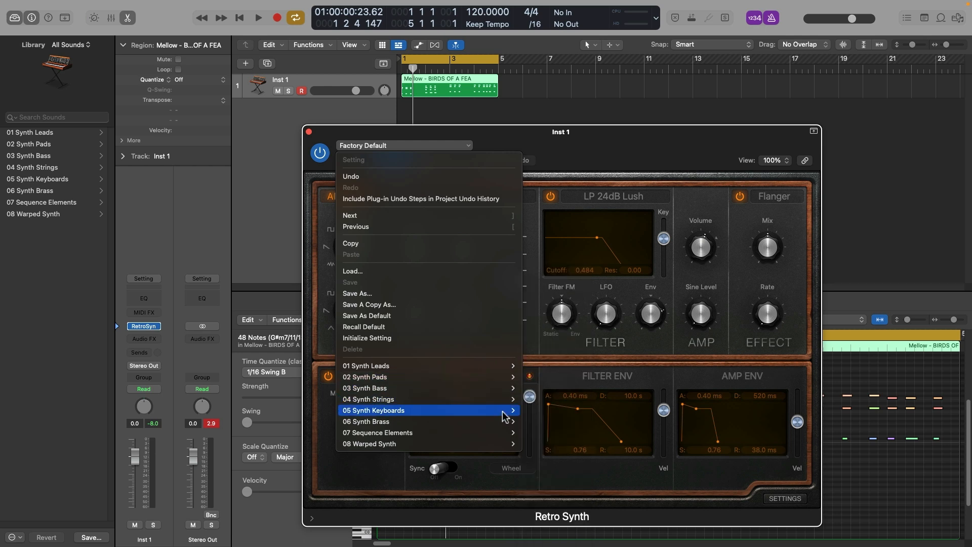
mouse_move(479, 410)
click(550, 394)
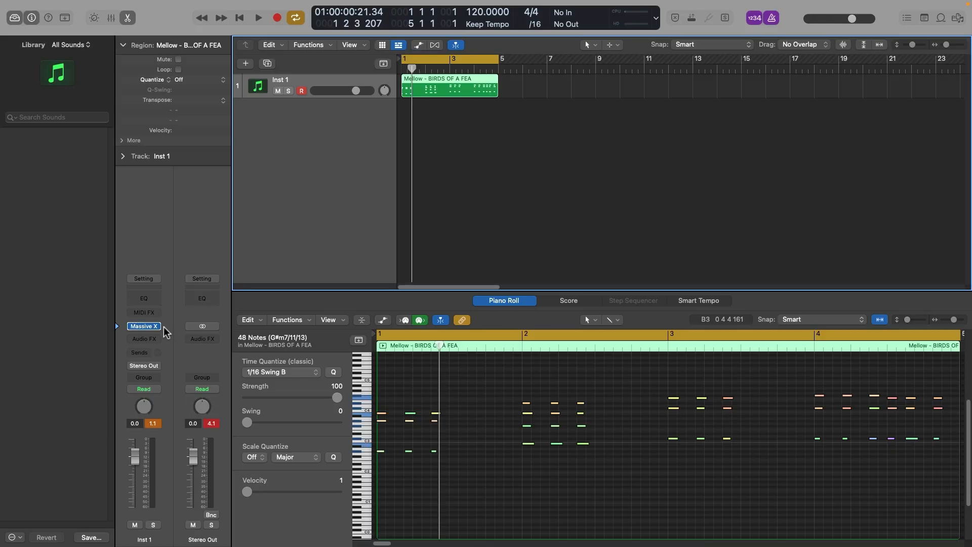
Step: Open the Serum instrument clear of the track header and show the track's automation
click(163, 329)
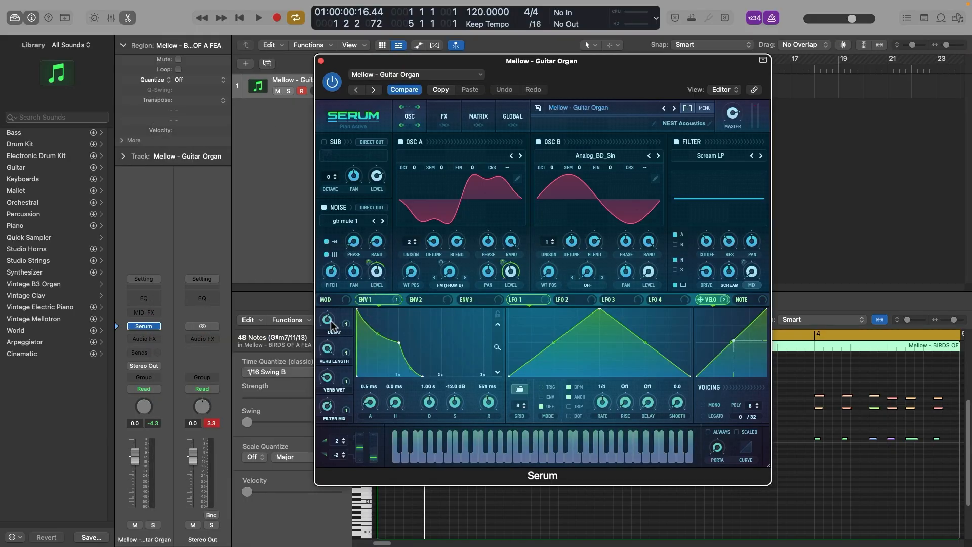
drag(338, 63, 495, 69)
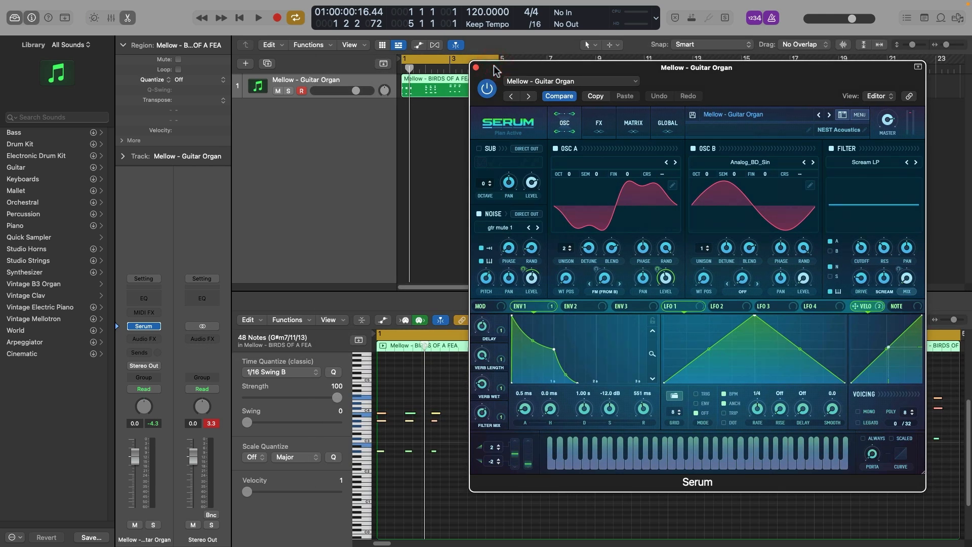
key(a)
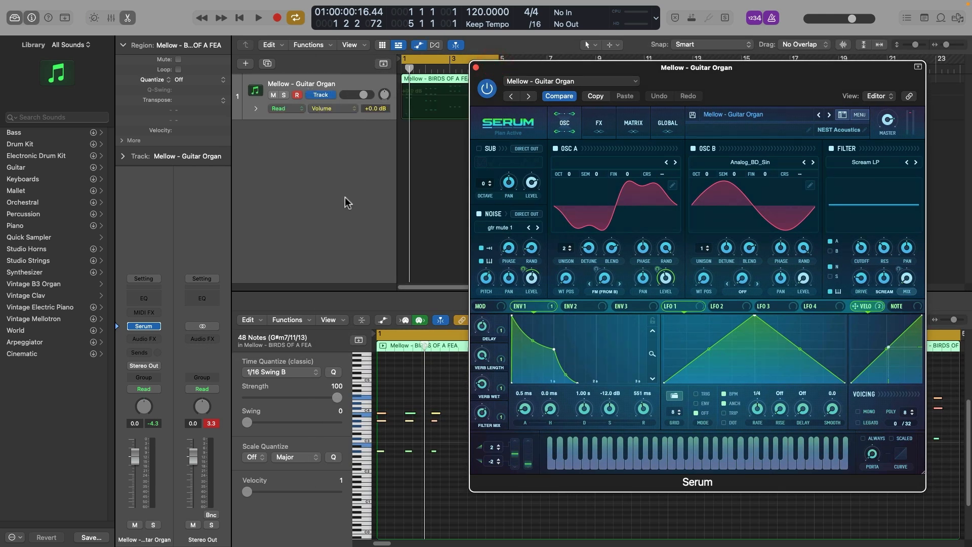
Step: Browse the Serum parameters available for automation on the Guitar Organ track
click(345, 107)
mouse_move(377, 183)
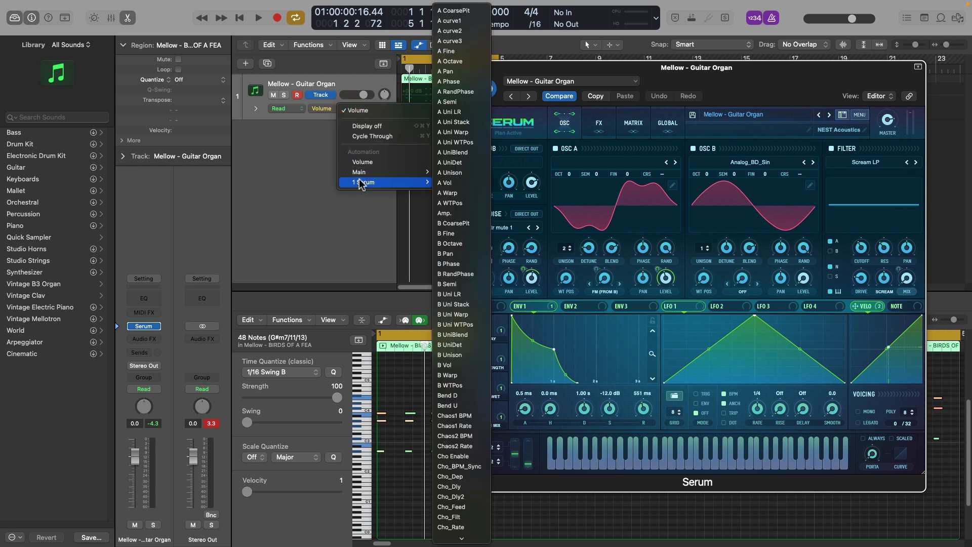
scroll(462, 131, down, 20)
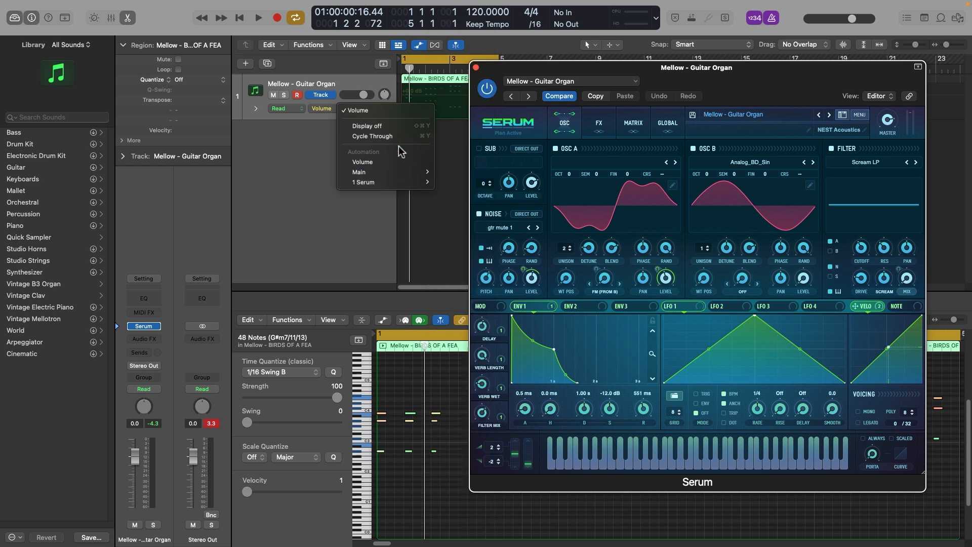
click(293, 173)
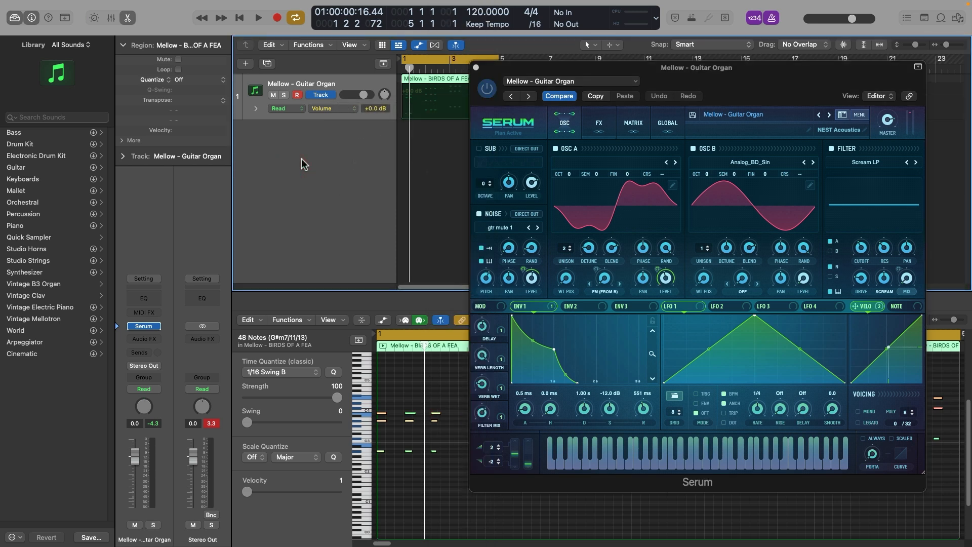
Step: Set the Guitar Organ track's automation mode to Write and accept the warning
click(279, 109)
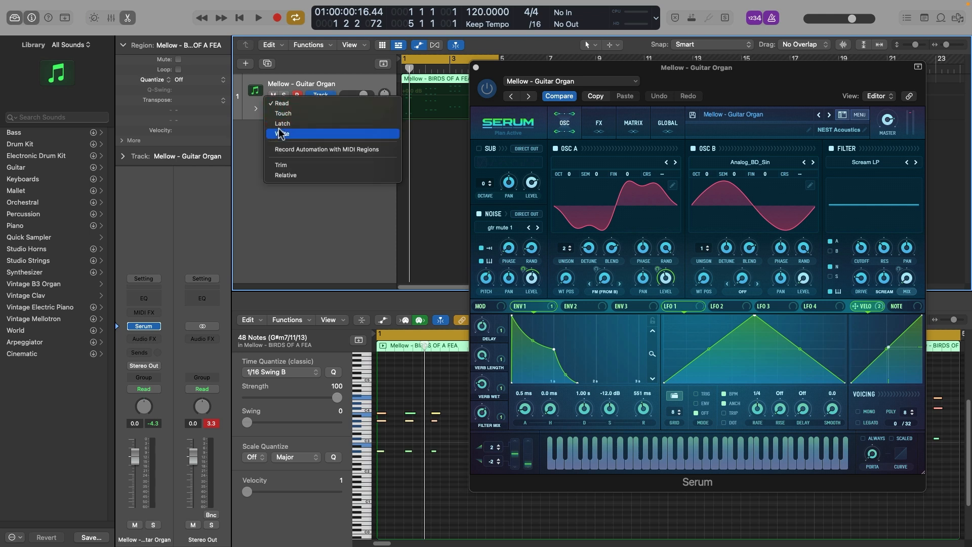
click(281, 133)
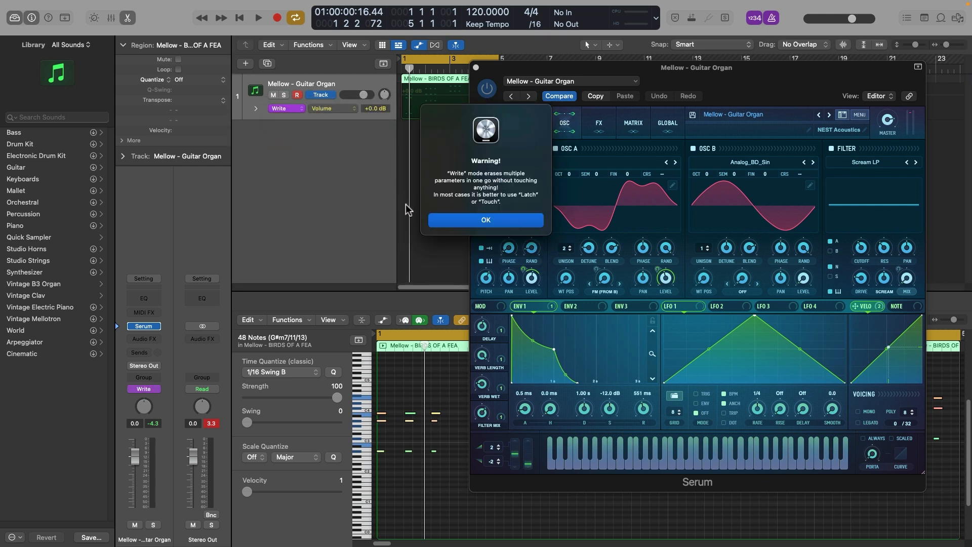
click(450, 222)
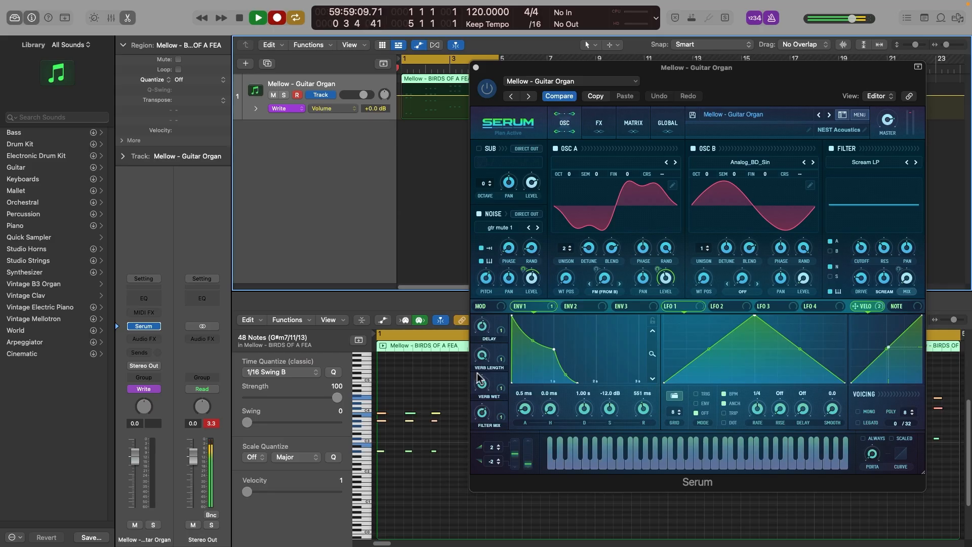
Step: Write automation during playback, lowering Verb Length to 0%, raising Verb Wet to 100% and lowering Filter Mix to about 22%
drag(482, 355, 467, 462)
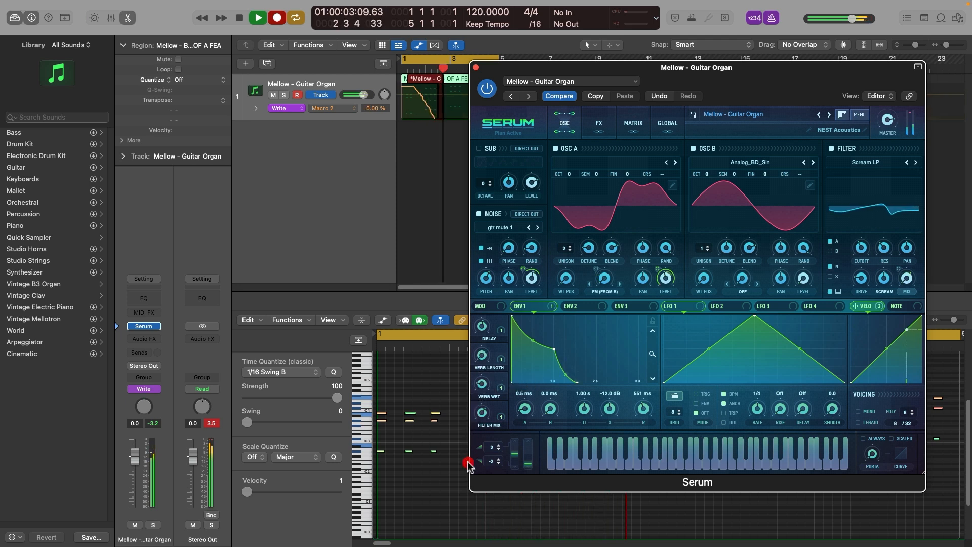
drag(480, 410, 517, 307)
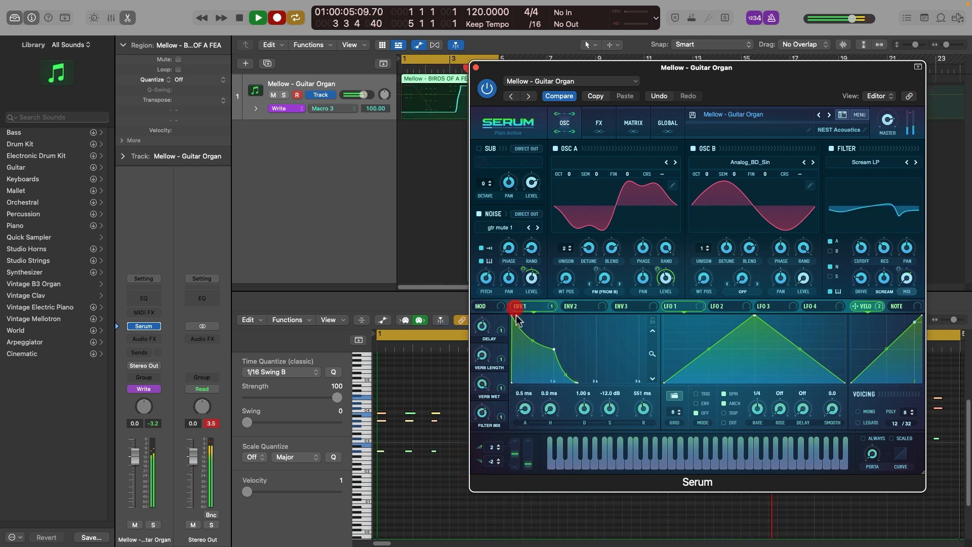
drag(487, 413, 476, 453)
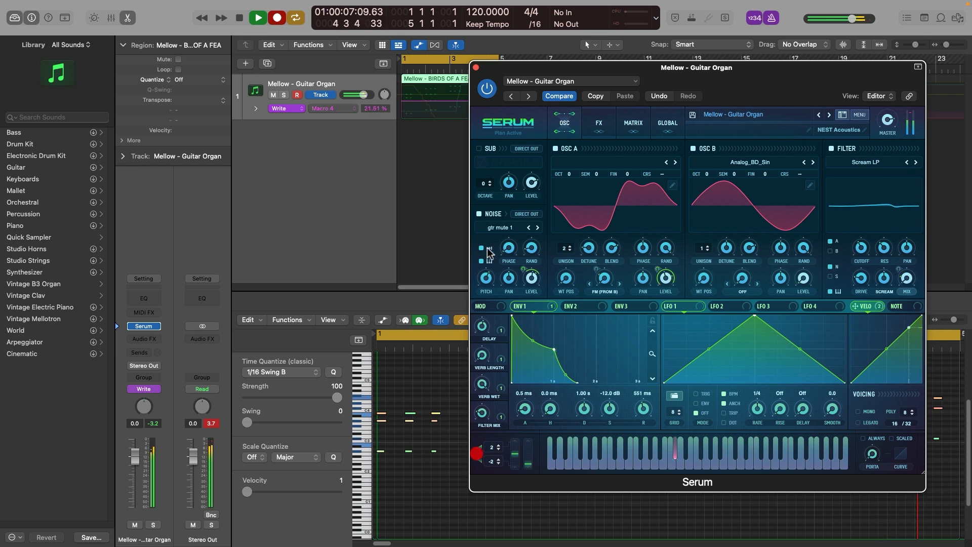
Step: Move the Serum window clear of the region, write more movement for the Delay, Verb Length, Verb Wet and Filter Mix macros, and stop playback
drag(489, 103, 584, 95)
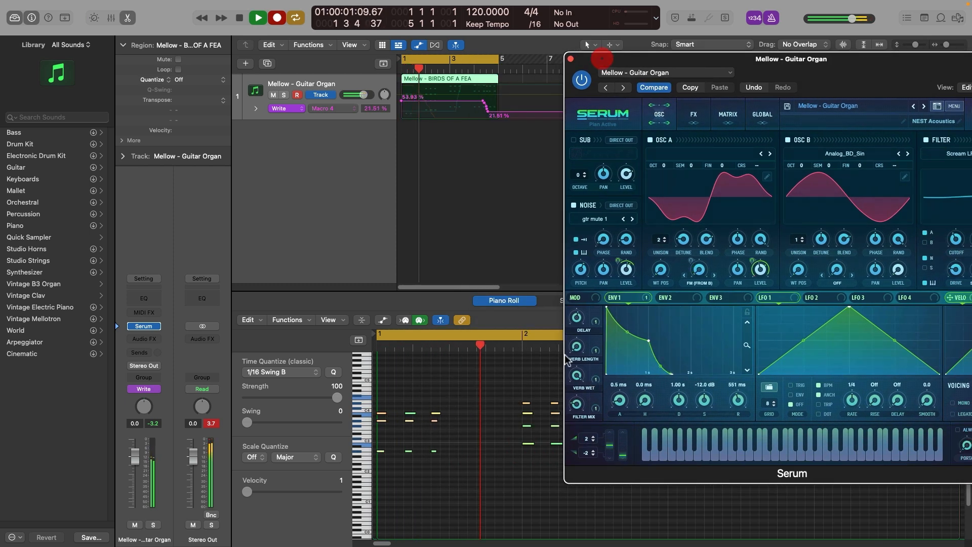
drag(576, 377, 573, 425)
drag(557, 461, 481, 490)
drag(580, 353, 585, 334)
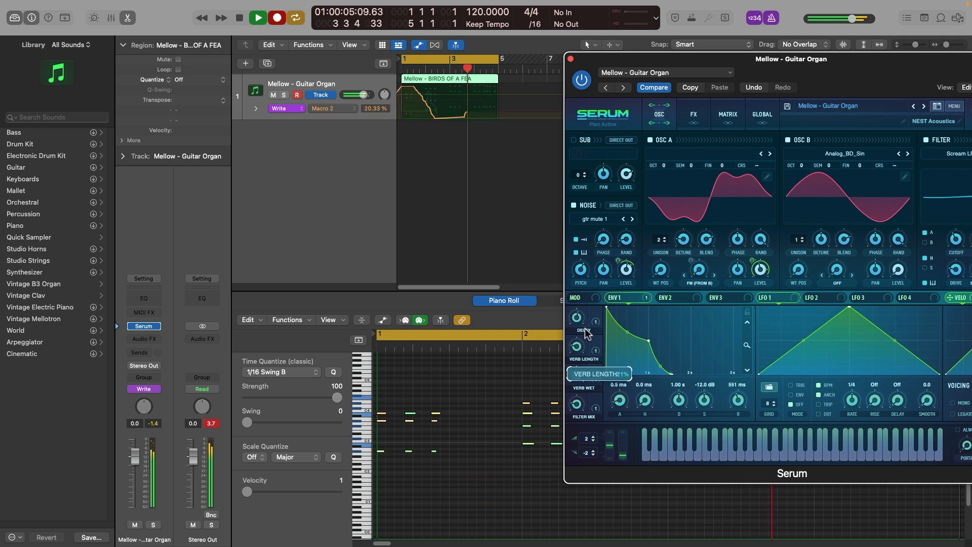
drag(614, 268, 616, 266)
drag(576, 347, 575, 403)
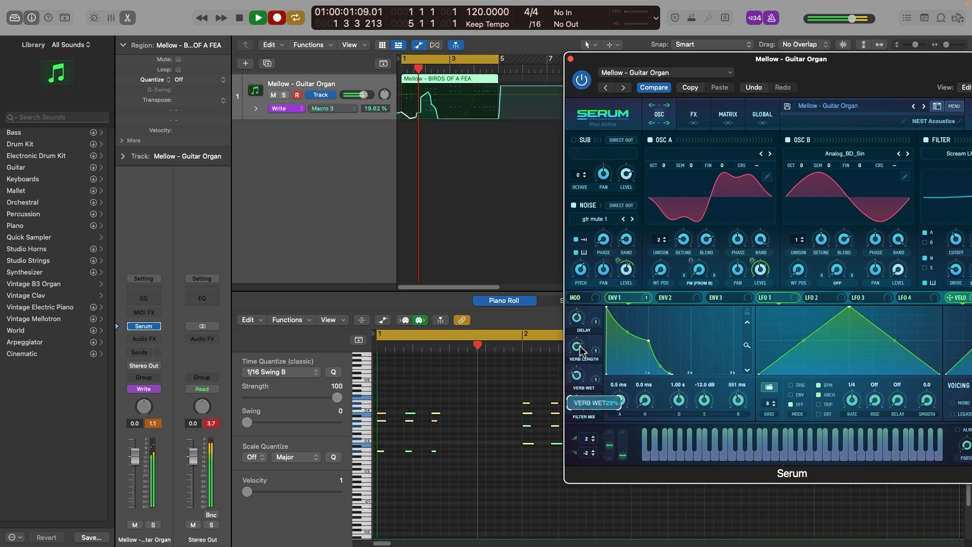
drag(576, 319, 576, 348)
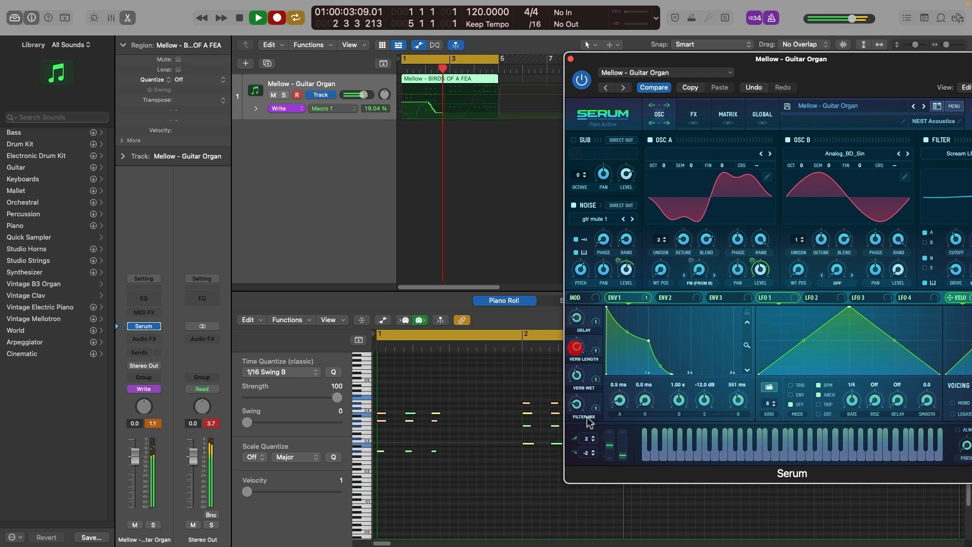
mouse_move(583, 411)
mouse_down()
mouse_move(582, 371)
mouse_move(576, 380)
mouse_up()
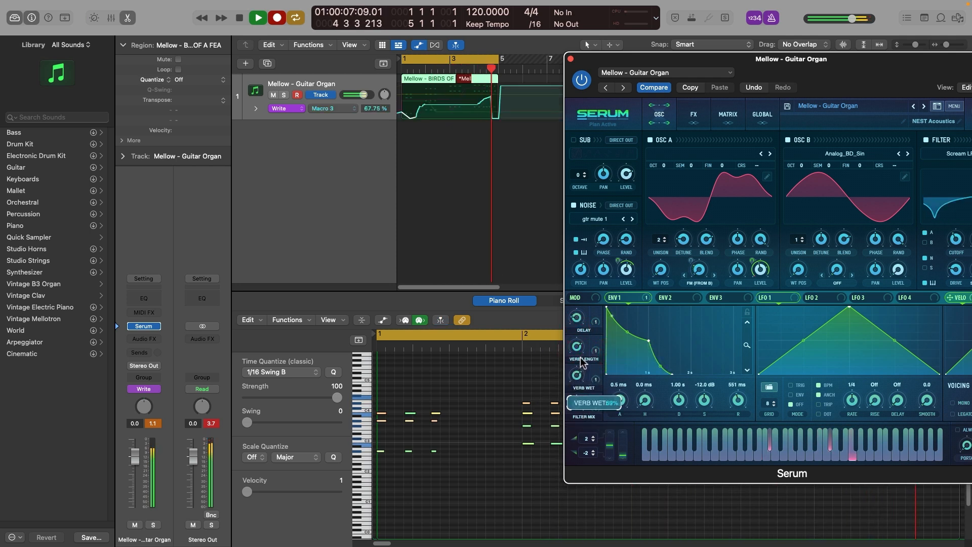
key(space)
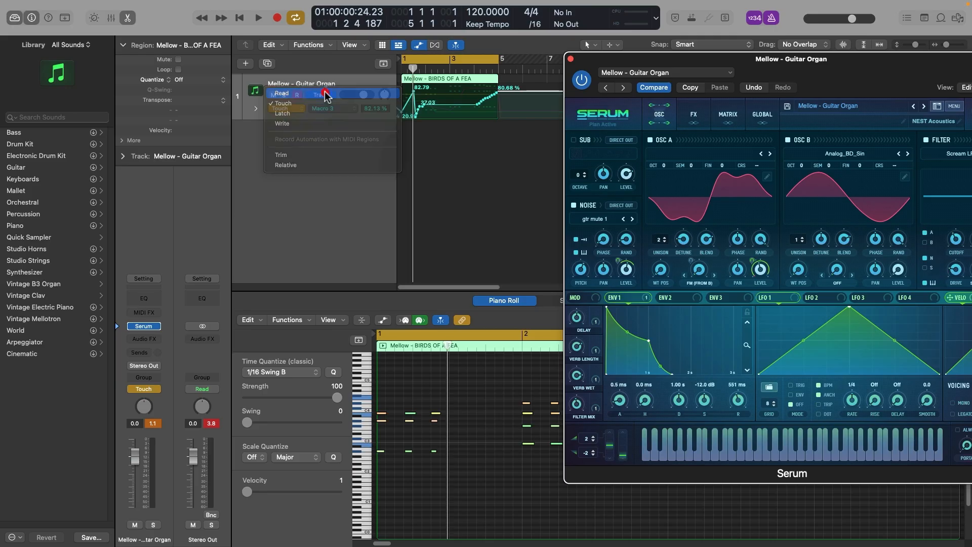
Step: Set the Guitar Organ track's automation mode to Read and play back the written macro automation
click(324, 91)
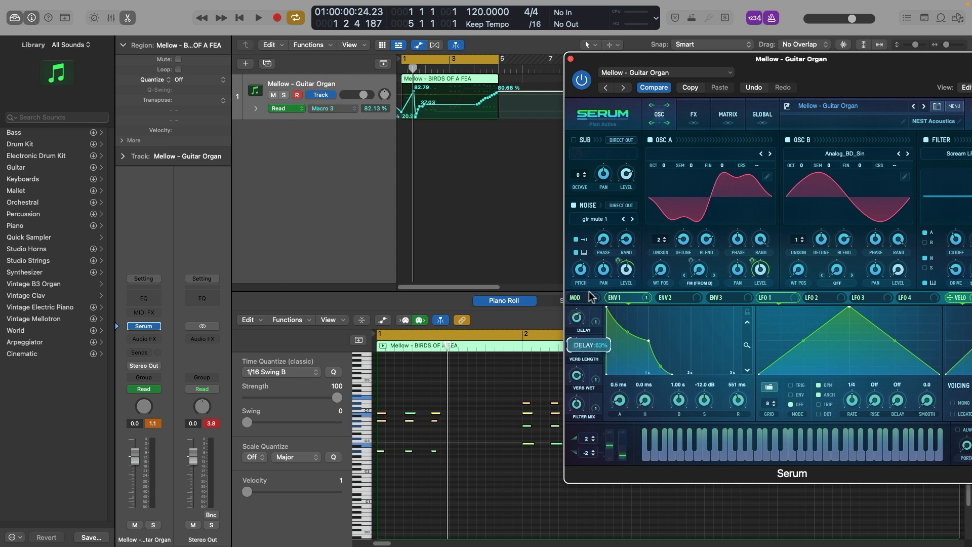
key(space)
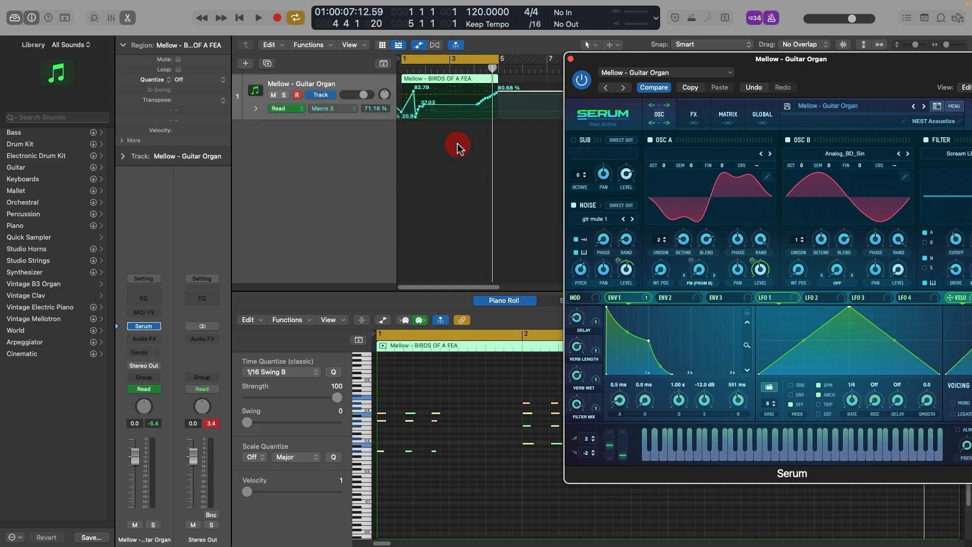
Step: Close Serum and pull the flat stretch of the Macro 3 automation between bars 3 and 4 up to a 100% peak
key(ctrl)
key(ctrl)
click(526, 181)
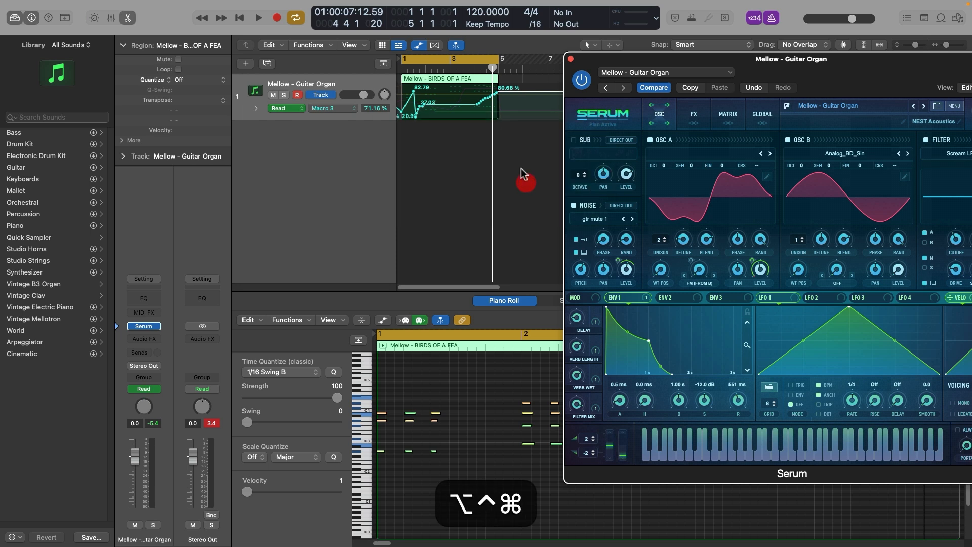
drag(409, 76, 518, 159)
click(570, 59)
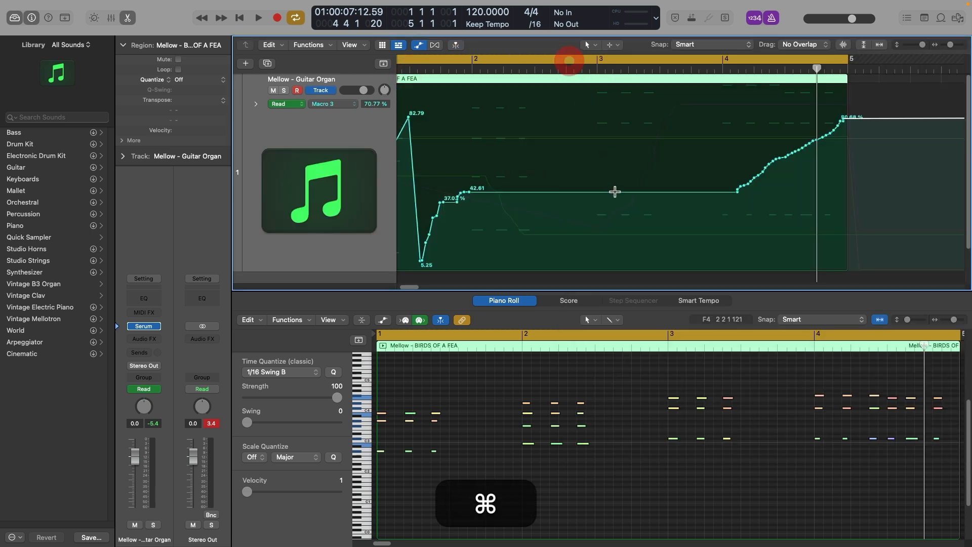
super+click(610, 192)
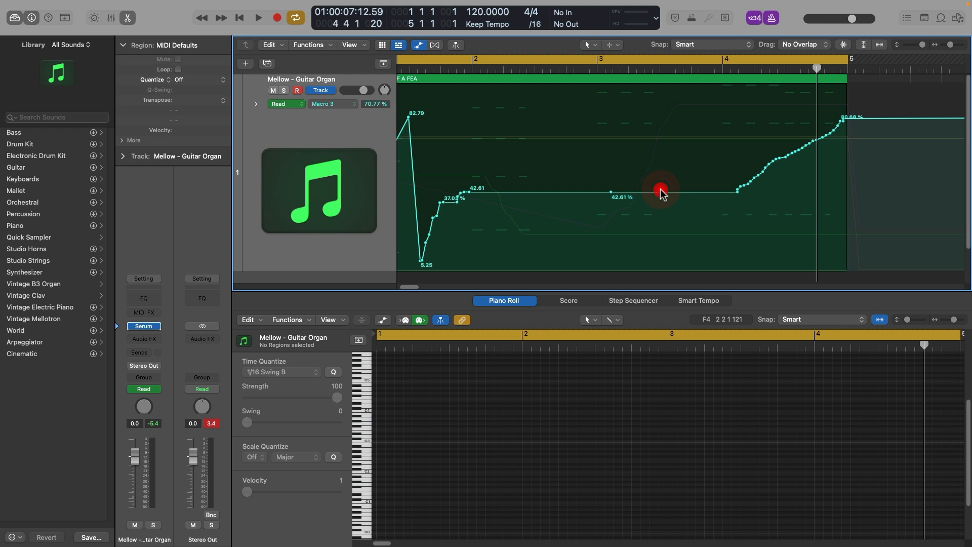
drag(661, 192, 684, 57)
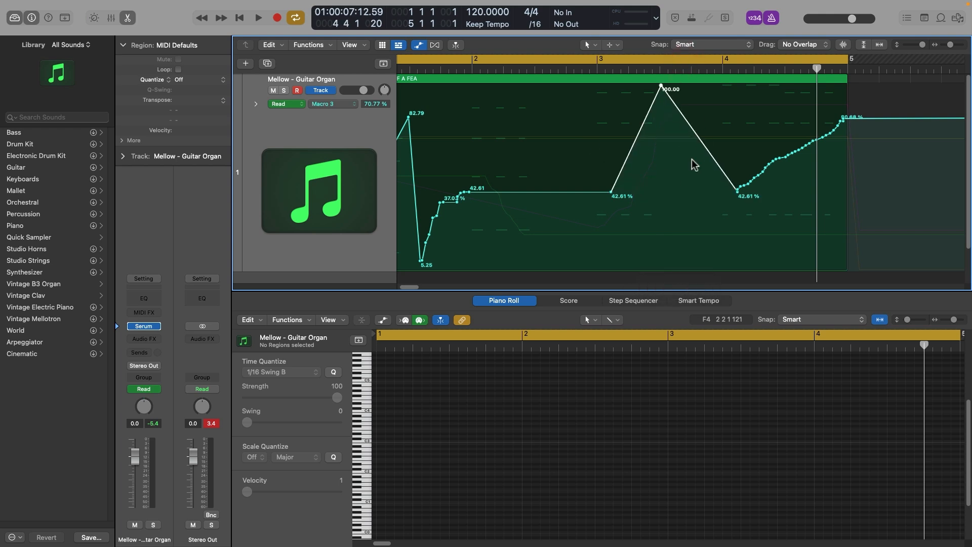
key(space)
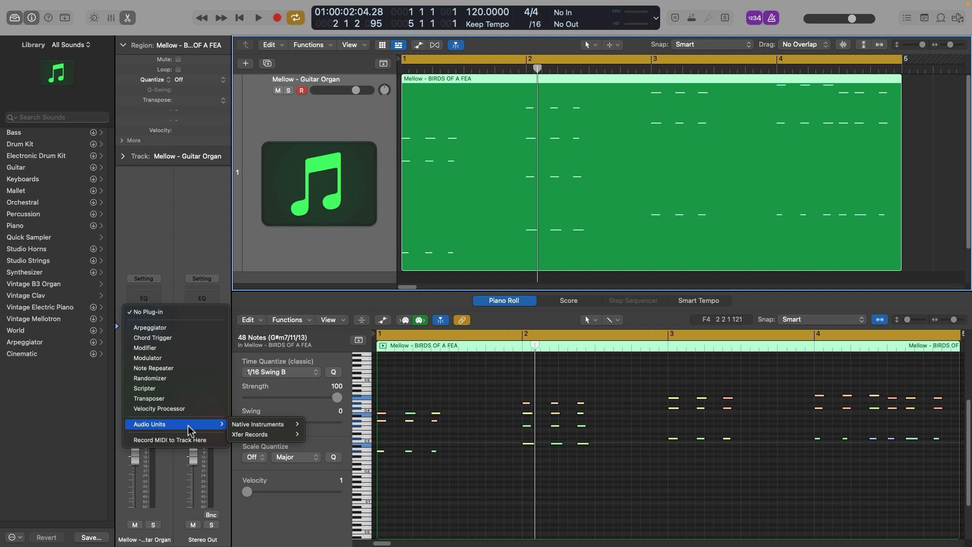
Step: Duplicate the Guitar Organ track and insert the Chord Trigger MIDI effect on the Mellow - Flashback track
click(310, 165)
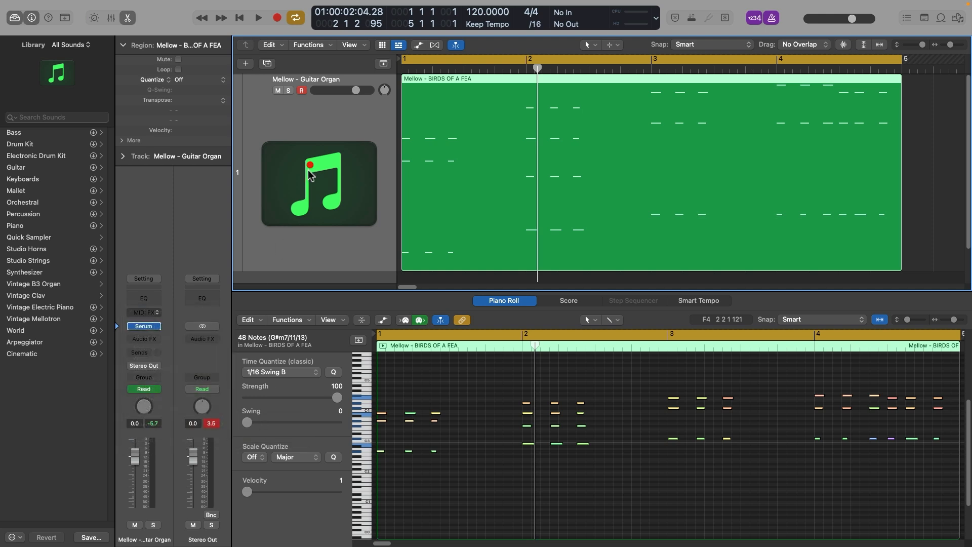
key(super+d)
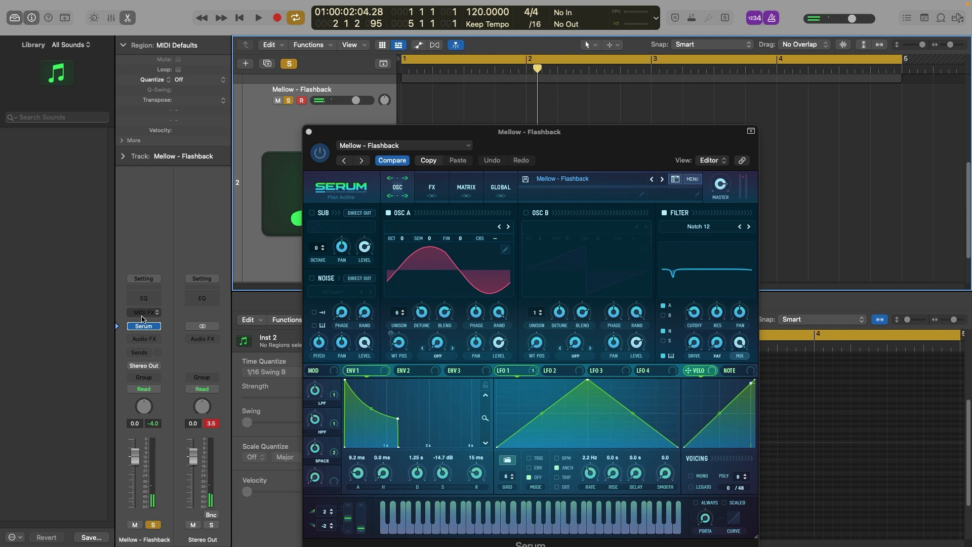
click(142, 317)
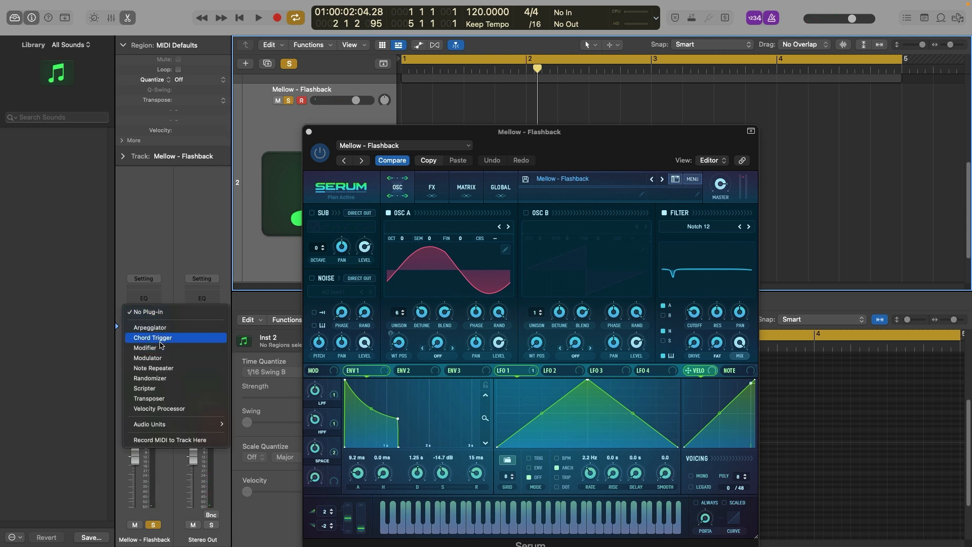
click(152, 338)
Step: Load Chord Trigger's Blues Left Hand preset from the Multi keyboard voicings
click(414, 155)
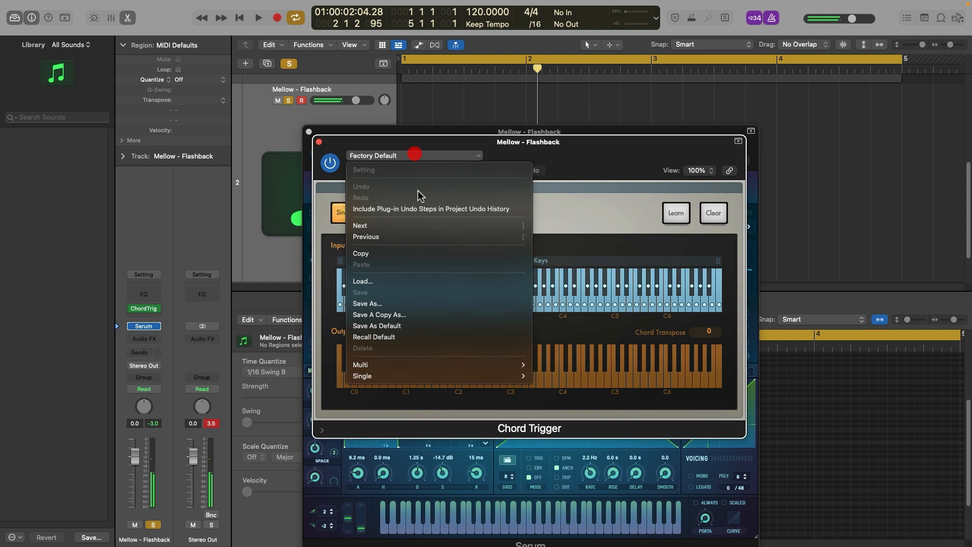
mouse_move(461, 368)
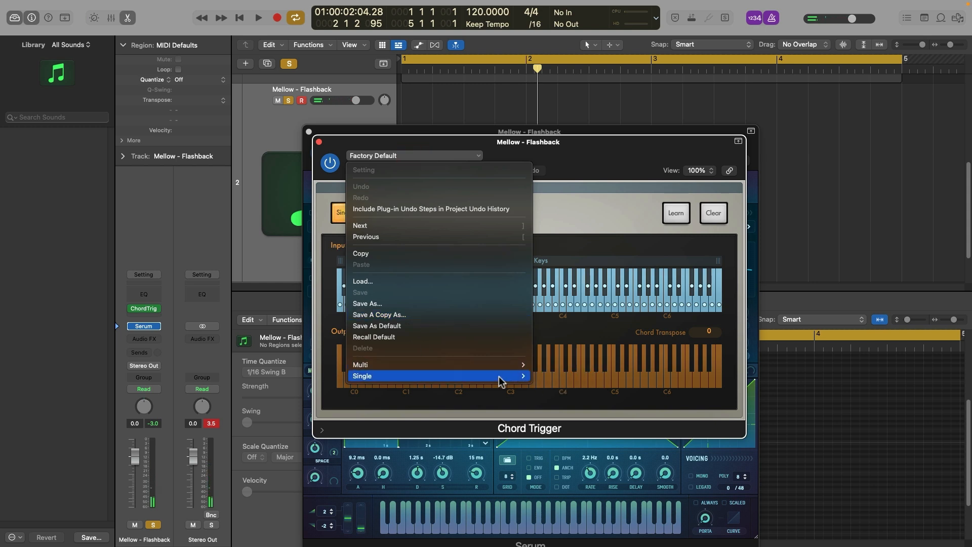
mouse_move(577, 374)
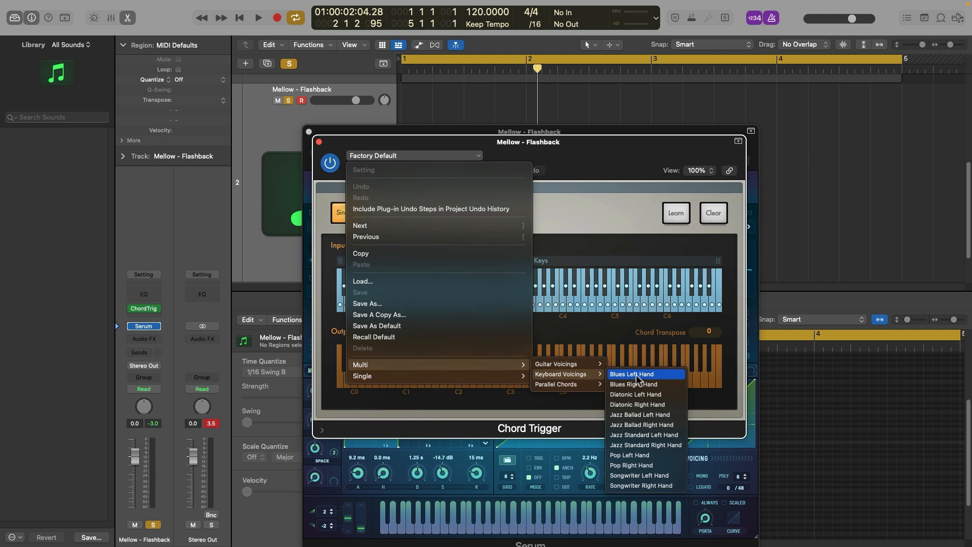
click(637, 375)
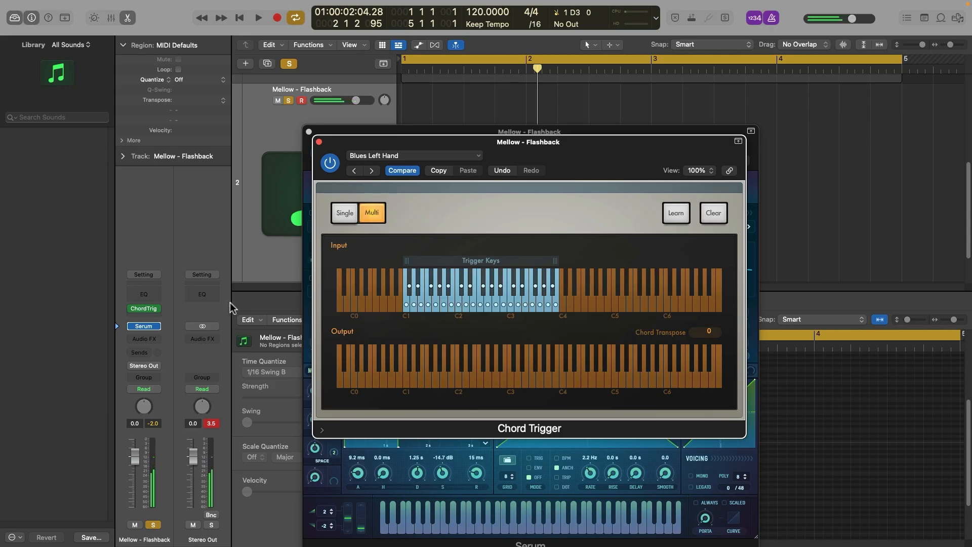
Step: Replace Chord Trigger with the Xfer Records CthulhuMFX MIDI effect and open its plug-in window
click(152, 309)
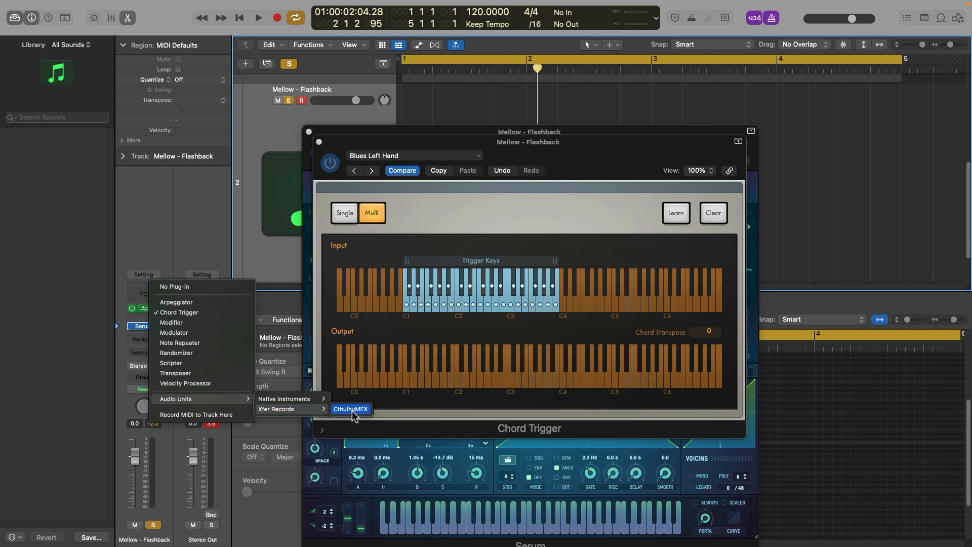
click(351, 410)
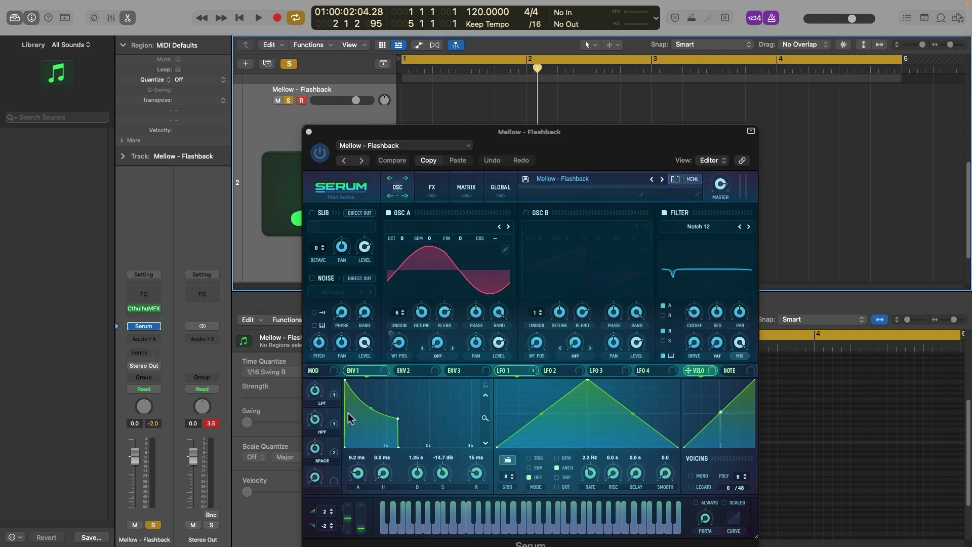
click(140, 311)
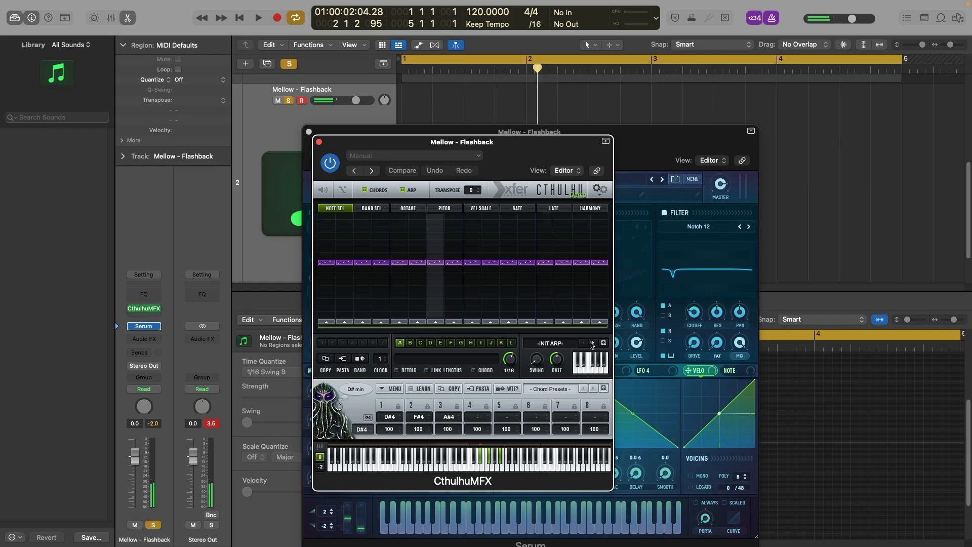
Step: Turn off Cthulhu's Arp module and load the A minor_C Major chord preset from Icon_Diatonic
click(552, 344)
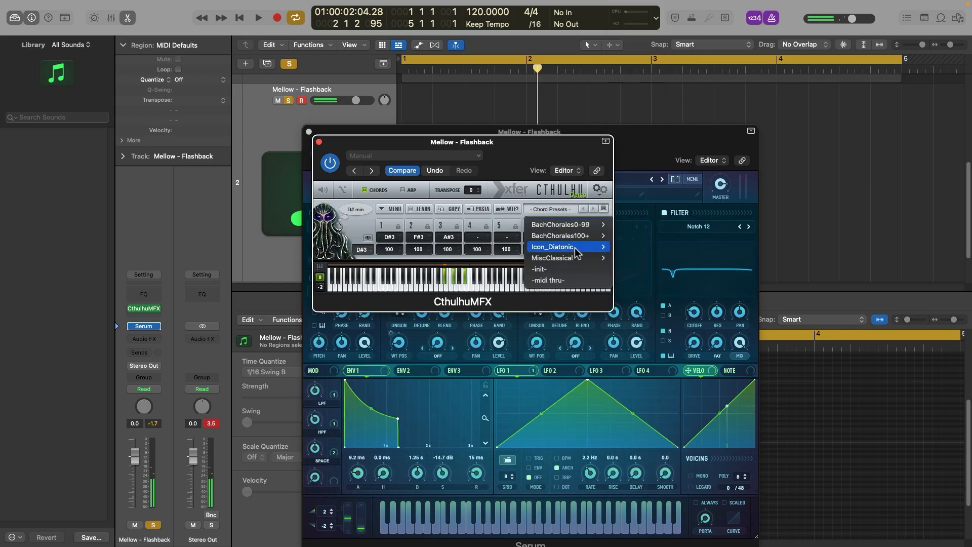
mouse_move(576, 256)
mouse_move(602, 248)
click(639, 249)
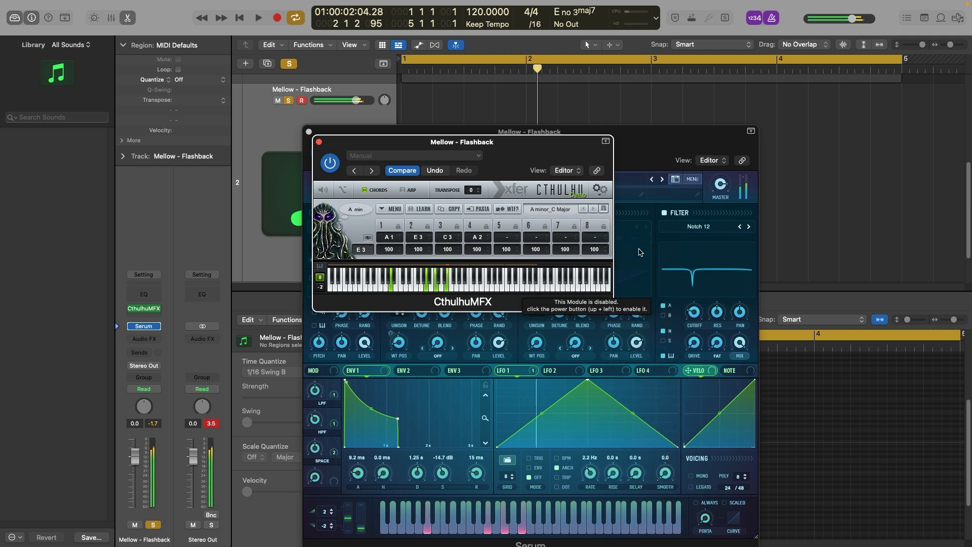